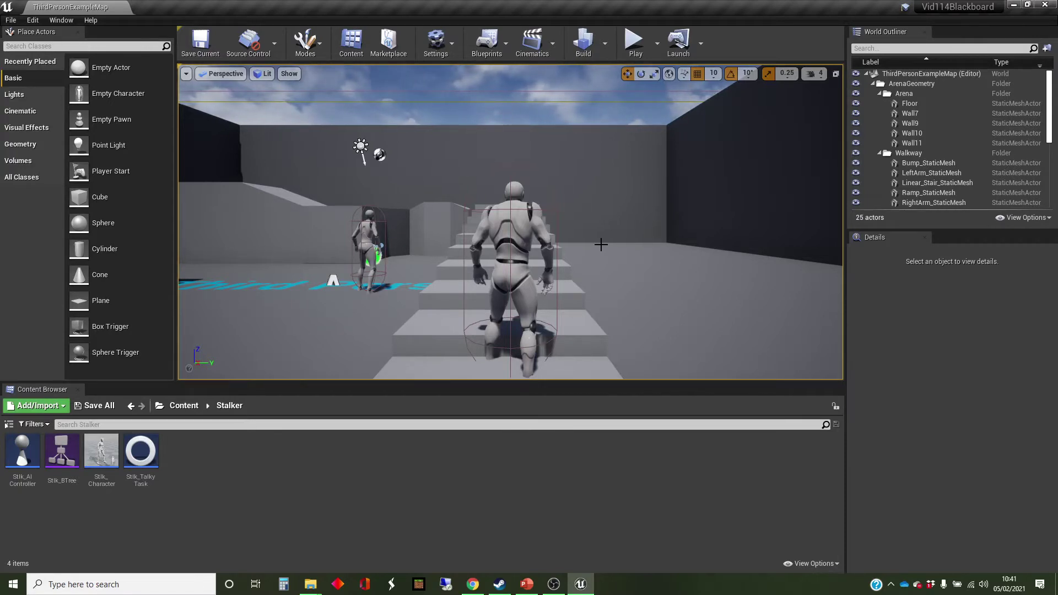
- Tilt the viewport down and turn it left to look over the stairs area
mouse_move(628, 252)
right_down()
mouse_move(628, 286)
mouse_move(628, 250)
right_up()
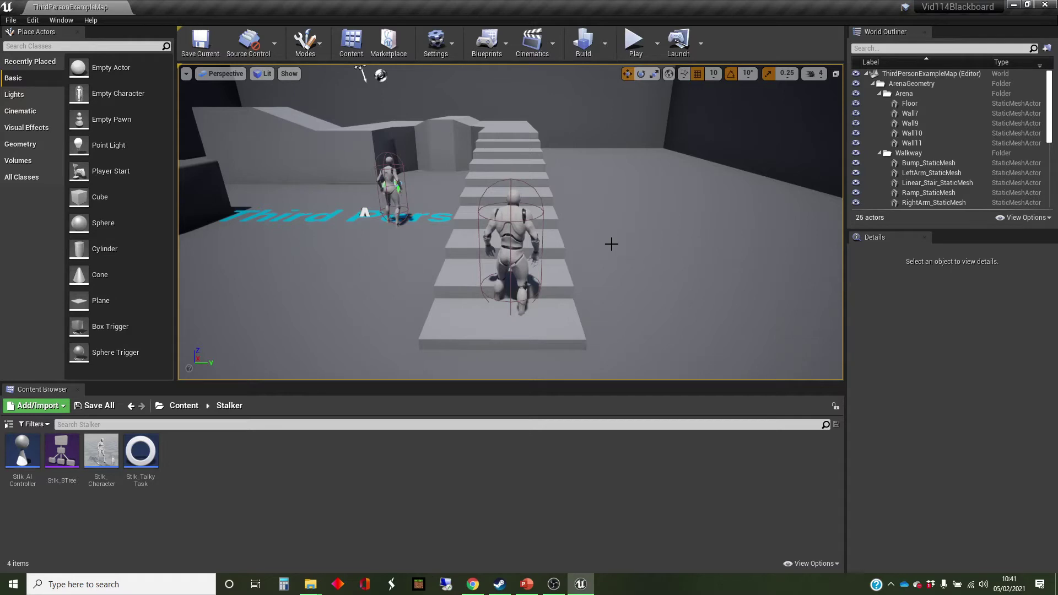
mouse_move(610, 238)
right_down()
mouse_move(576, 237)
mouse_move(609, 236)
right_up()
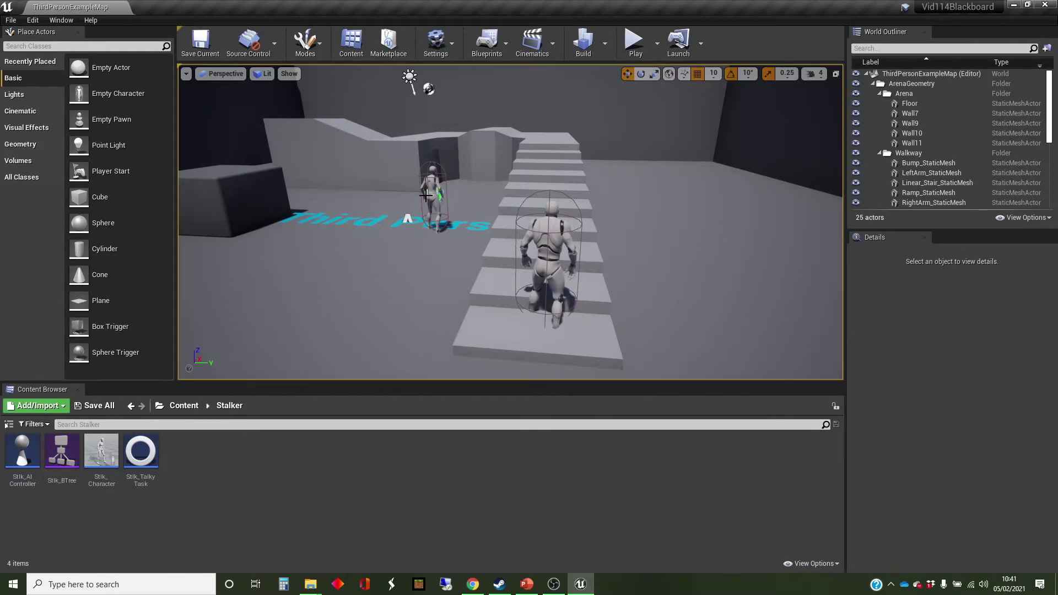
click(432, 188)
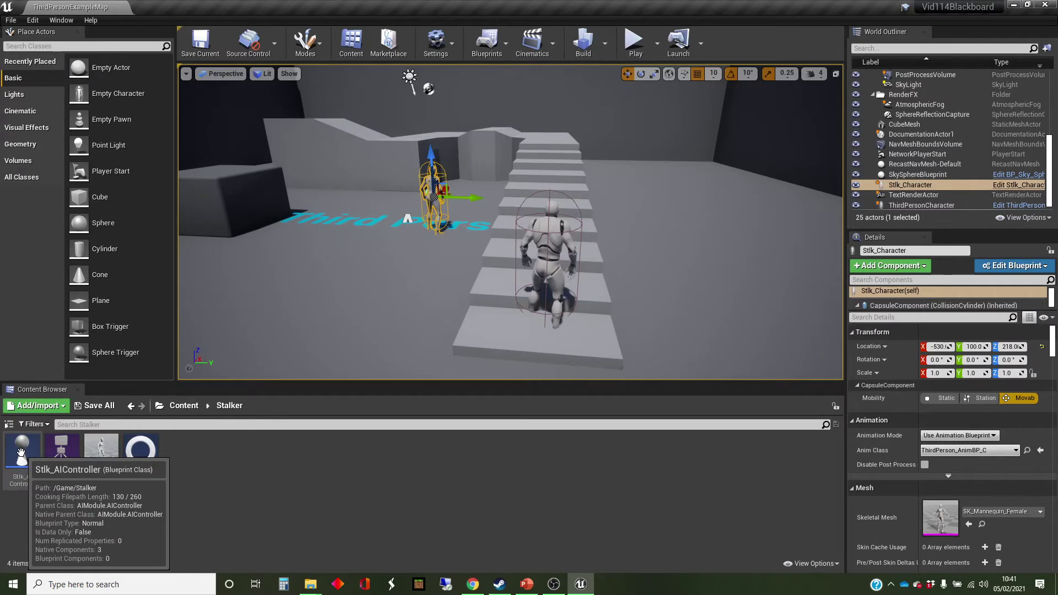
double_click(61, 452)
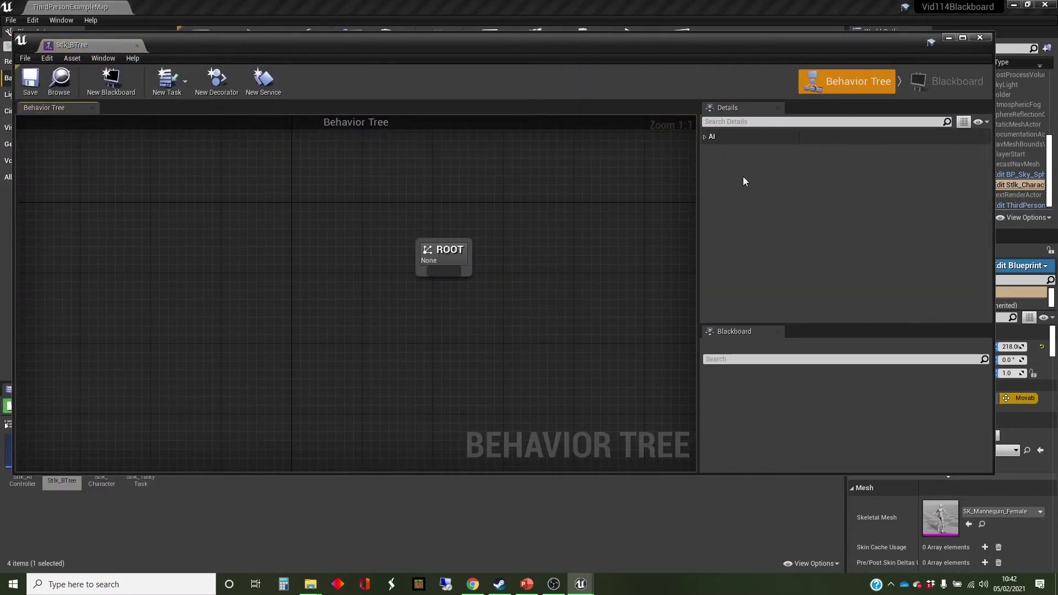
click(979, 38)
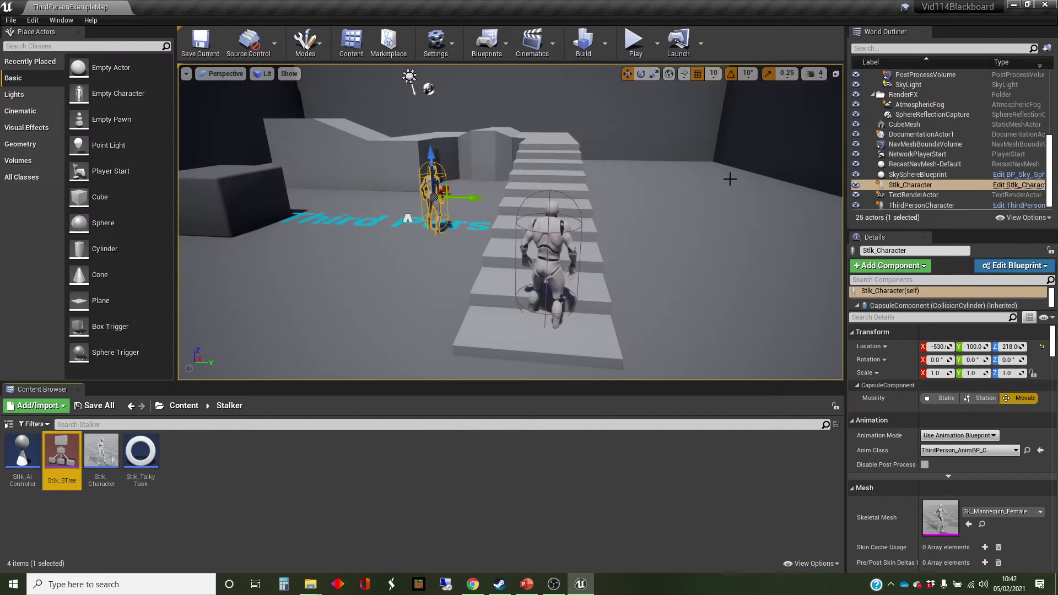
click(141, 452)
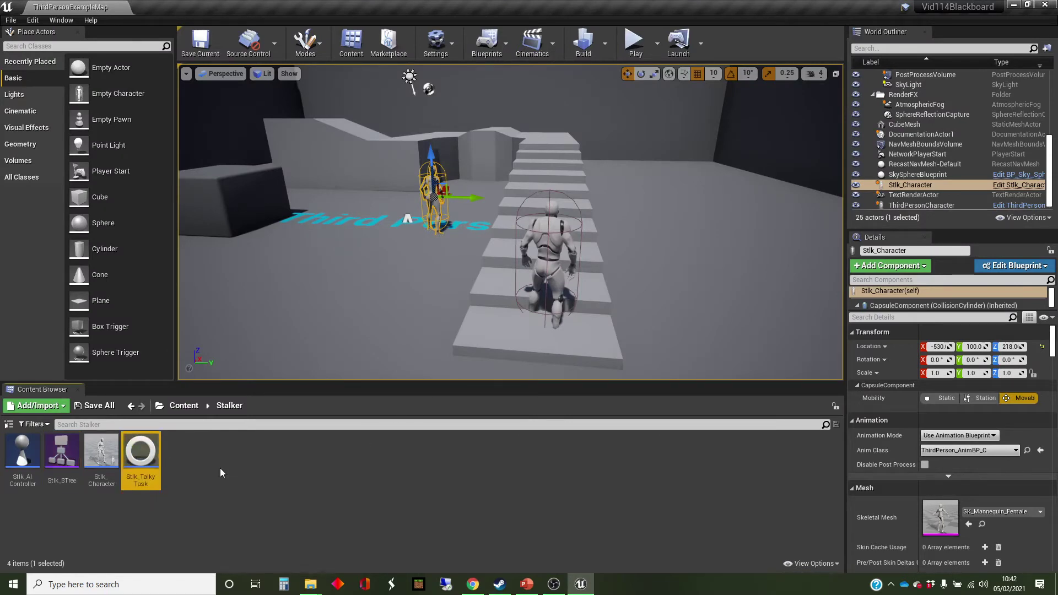
click(220, 468)
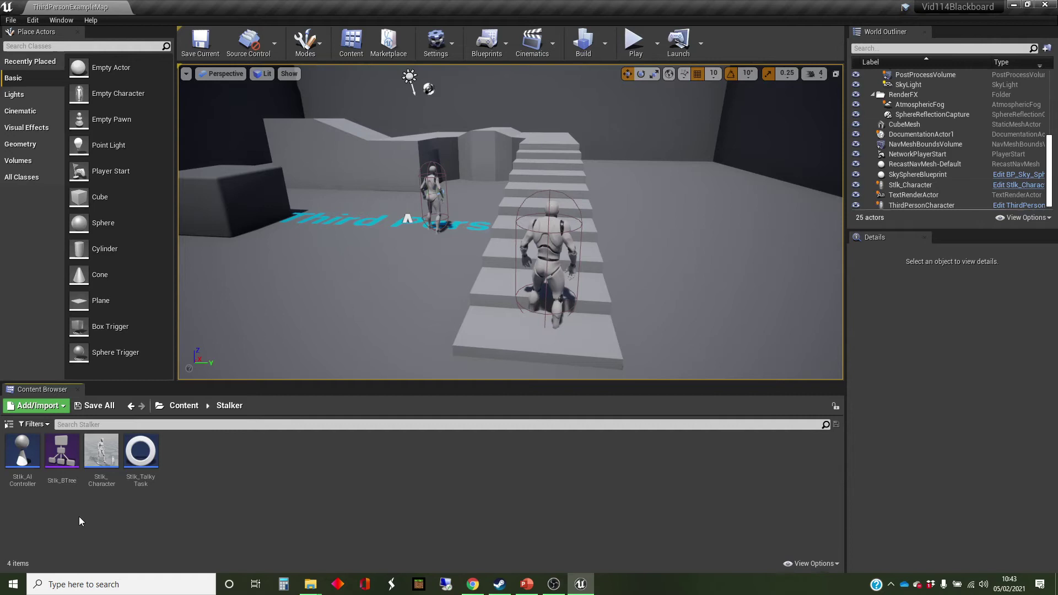
- Open the Stlk_BTree behavior tree from the Content Browser
click(63, 450)
double_click(63, 450)
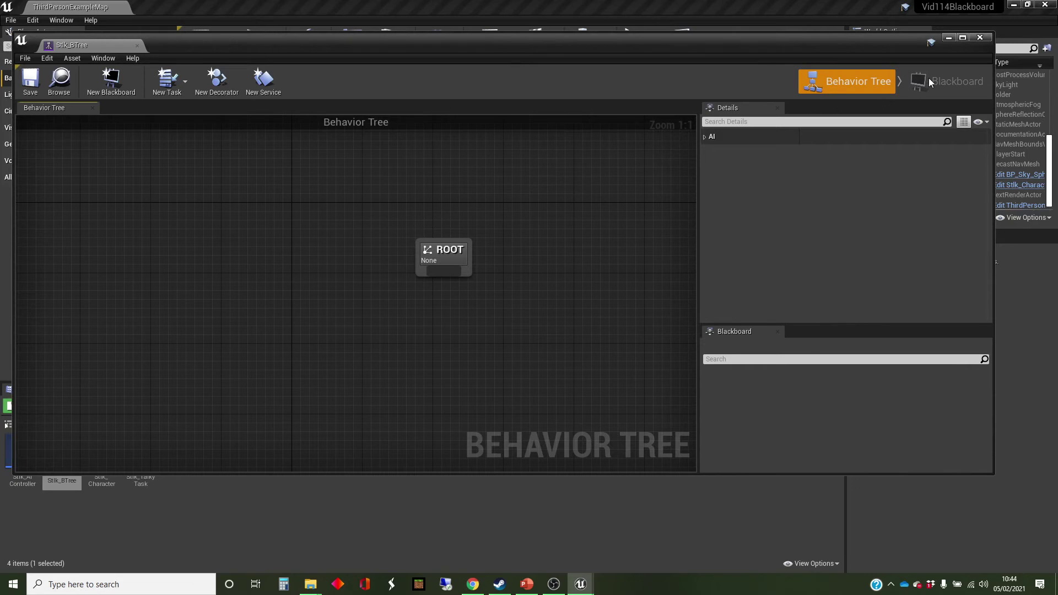
- Minimize the behavior tree editor and create a Blackboard asset named Stlk_Blackboard in Stalker
click(948, 37)
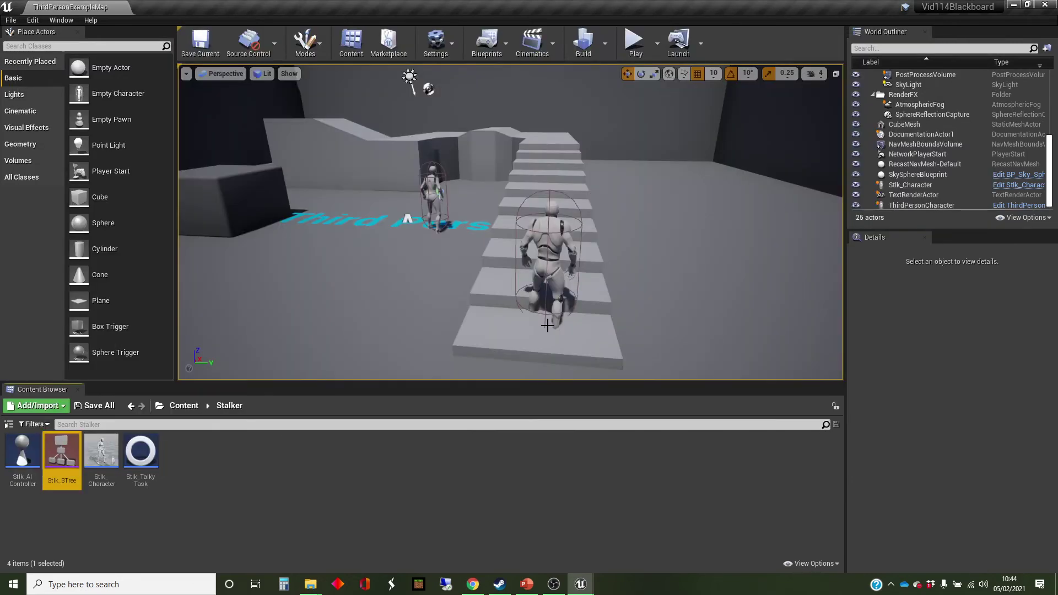
click(220, 452)
right_click(214, 457)
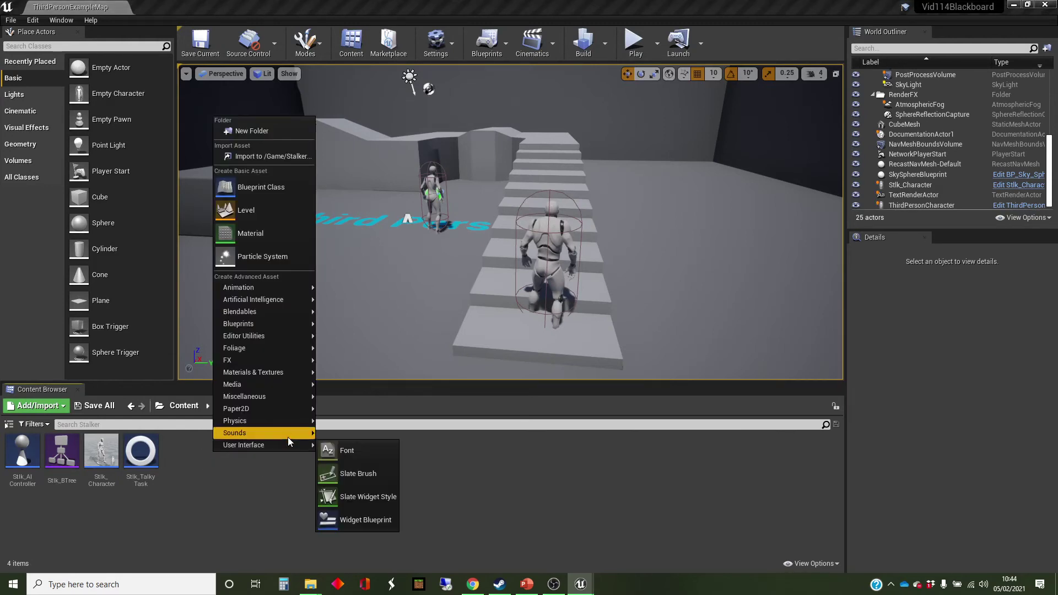
mouse_move(272, 302)
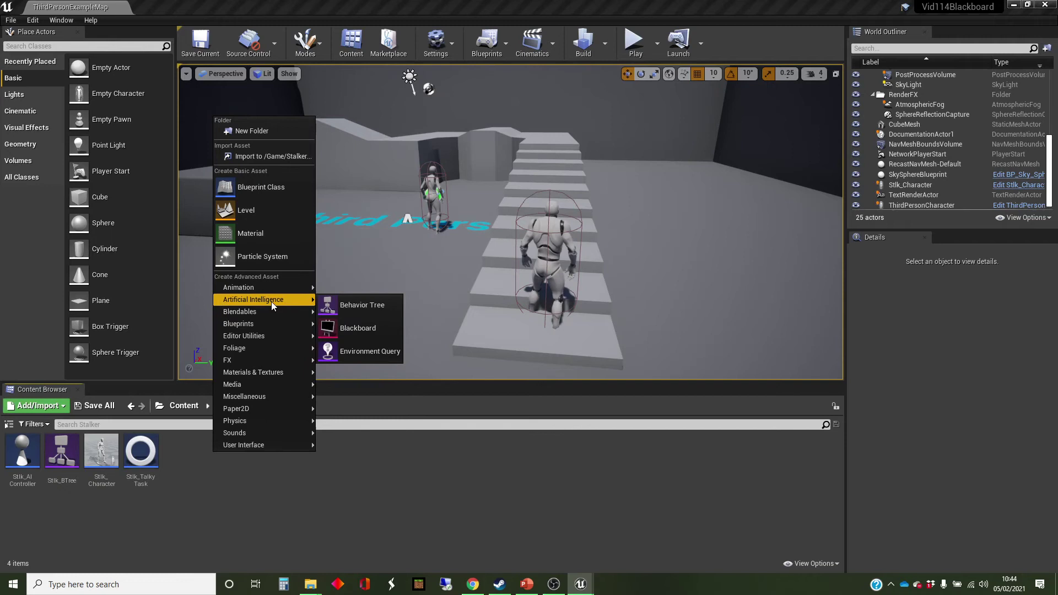
click(365, 330)
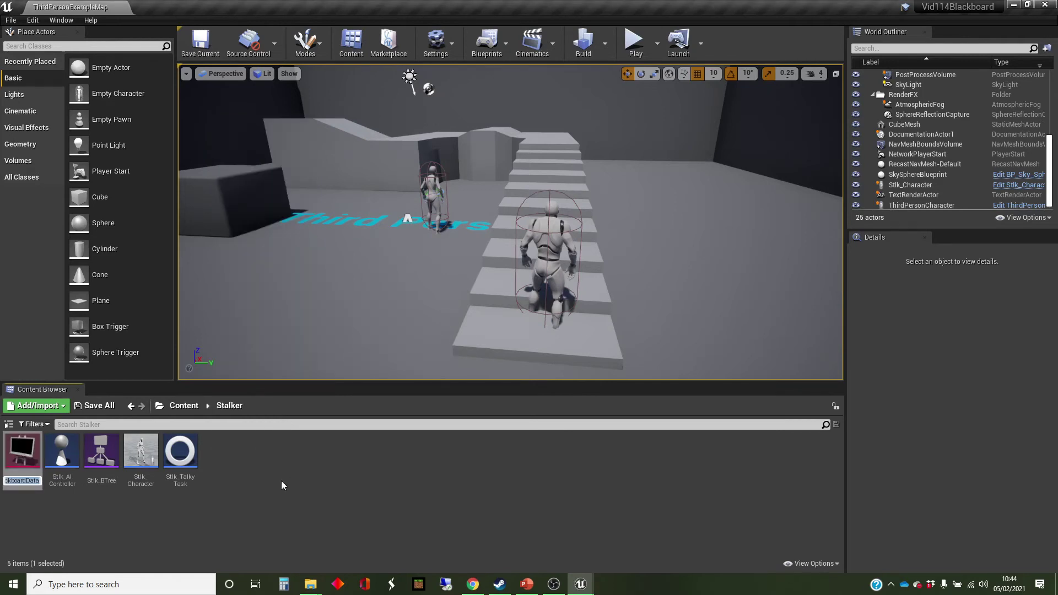
text(Stlk_)
text(Blackboard)
key(Return)
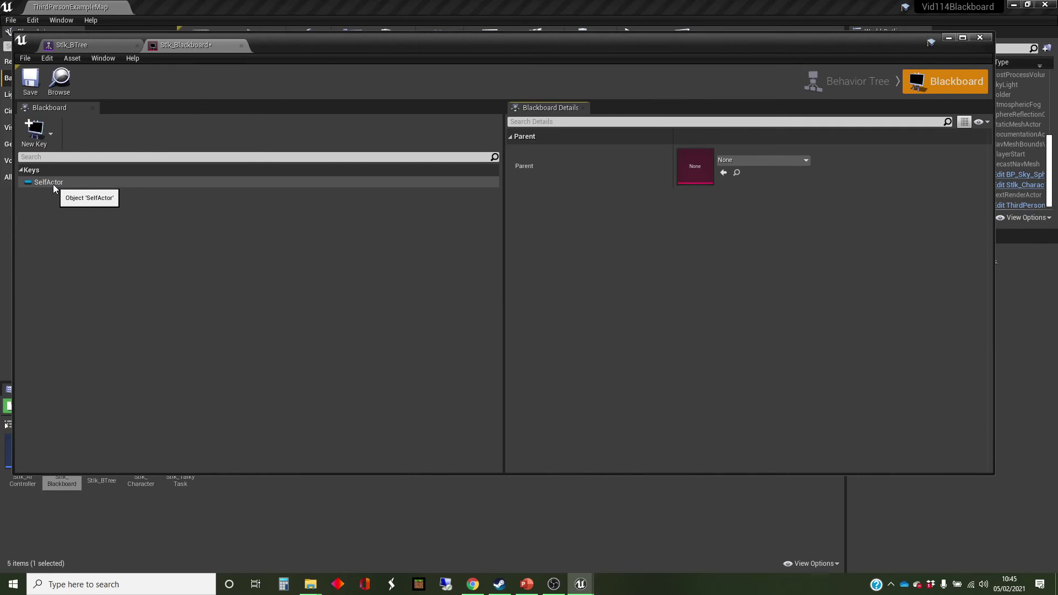
- Add a Bool key named CanSeePlayer to Stlk_Blackboard, save it, and select the key
click(47, 132)
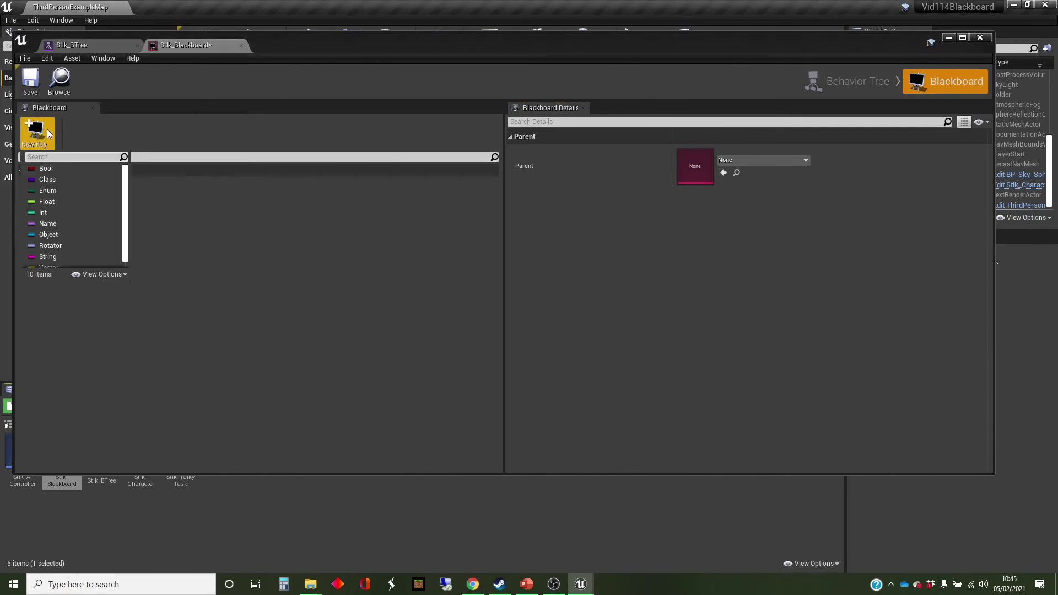
click(52, 171)
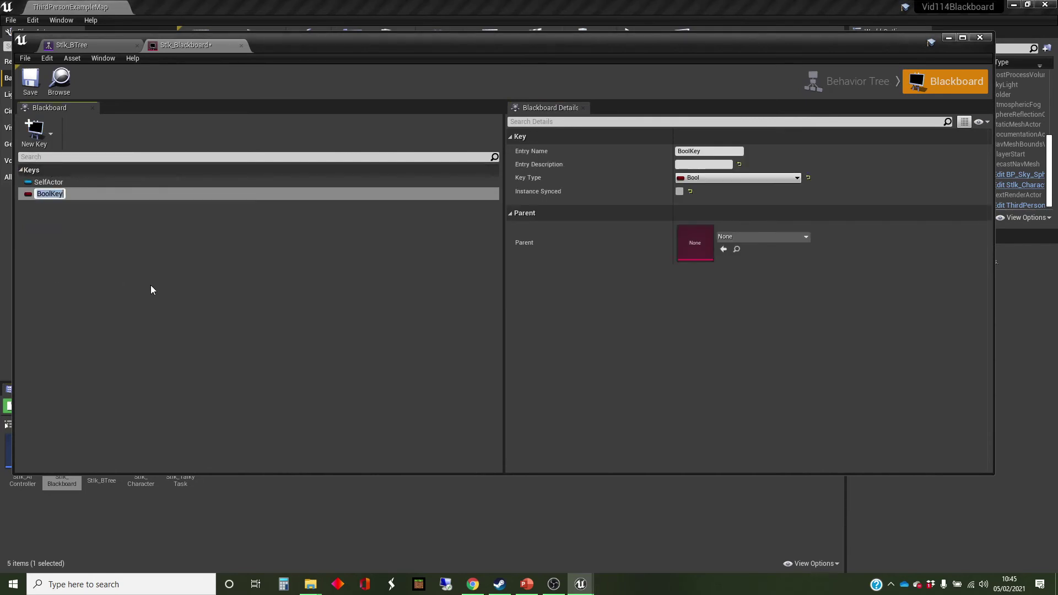
text(CanSeePlayer)
key(Return)
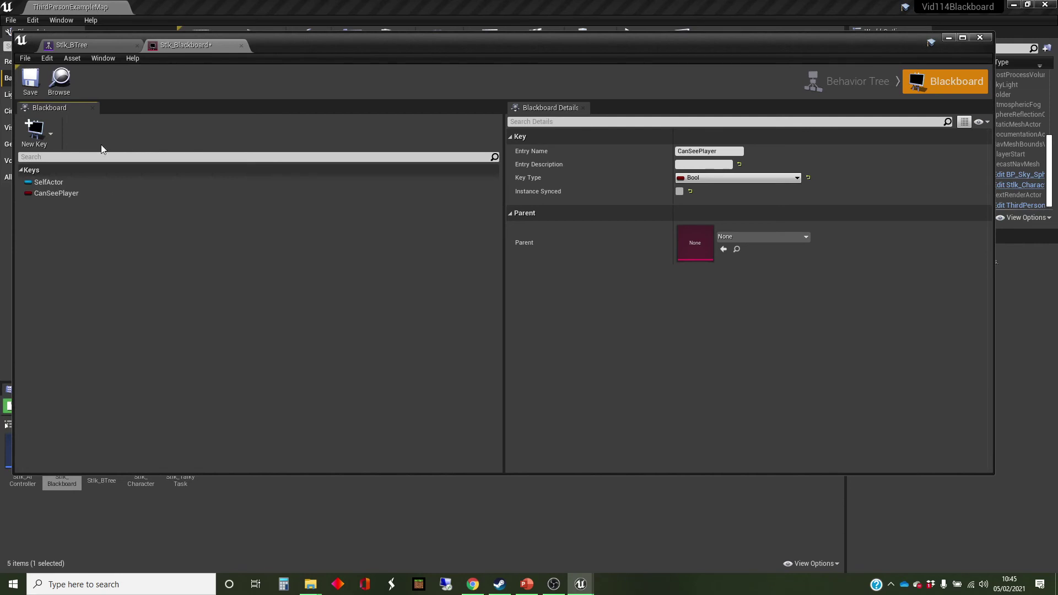
click(31, 80)
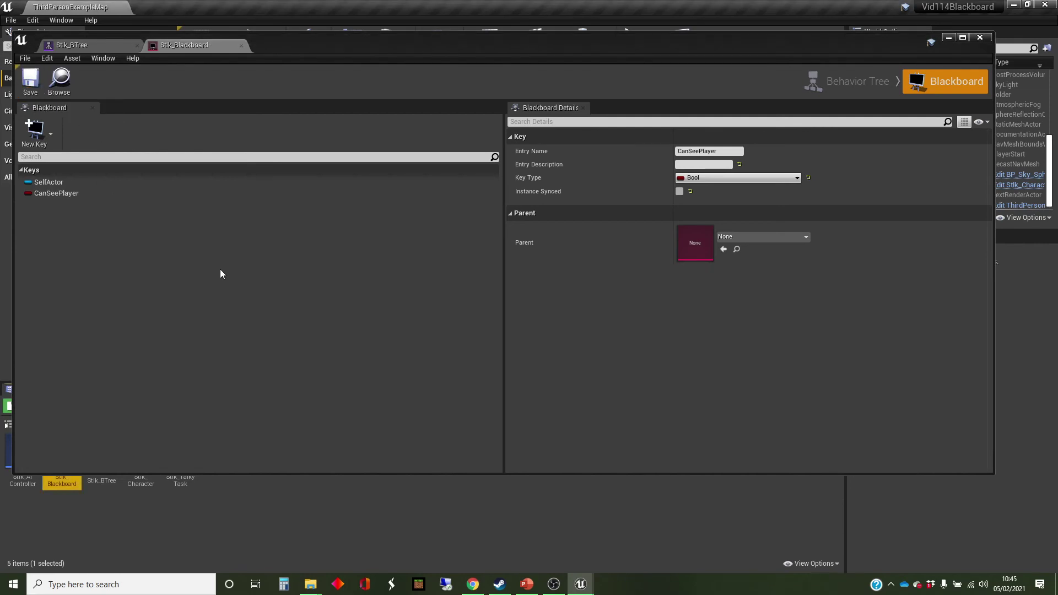
click(74, 192)
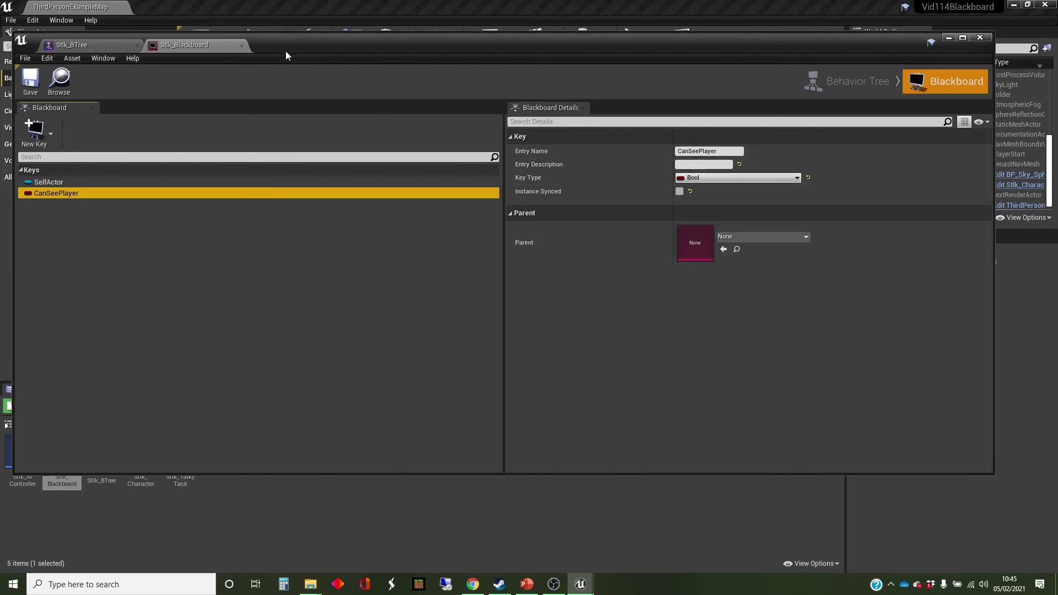
- Close the blackboard editor and set Stlk_BTree's Blackboard Asset to Stlk_Blackboard
click(243, 47)
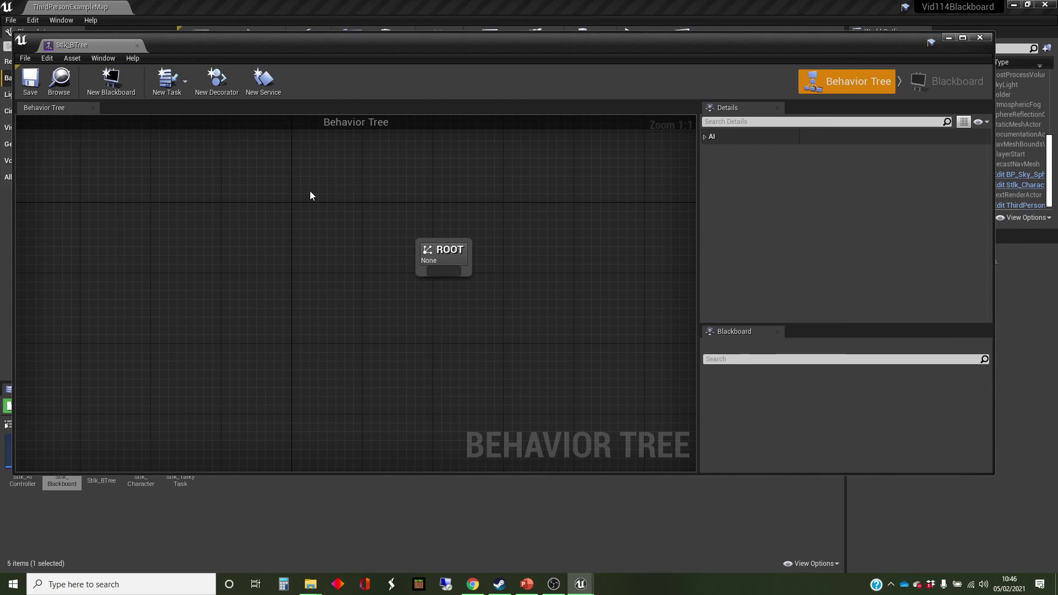
click(703, 137)
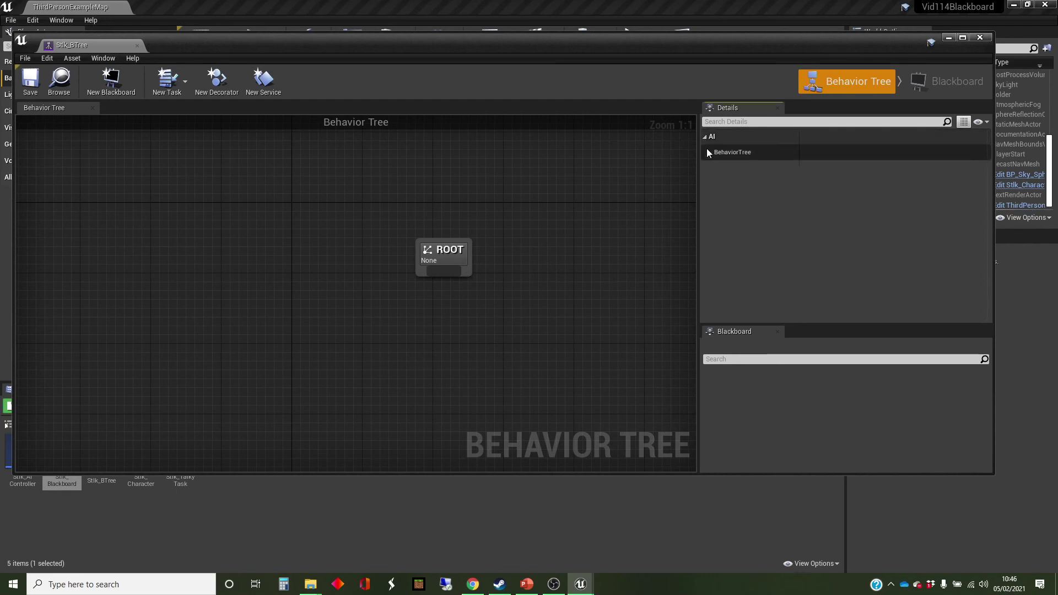
click(709, 152)
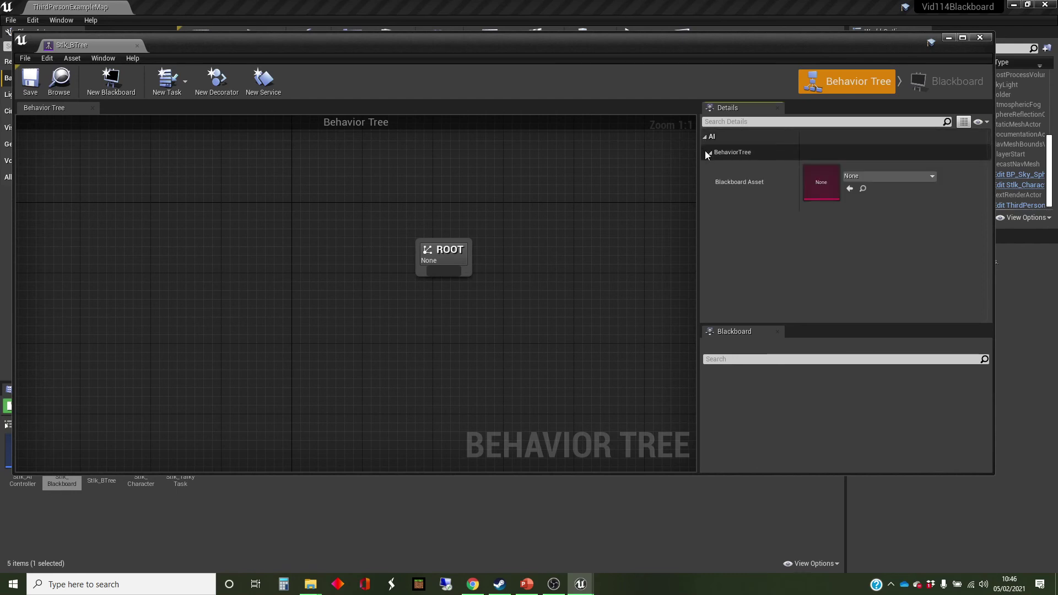
click(932, 176)
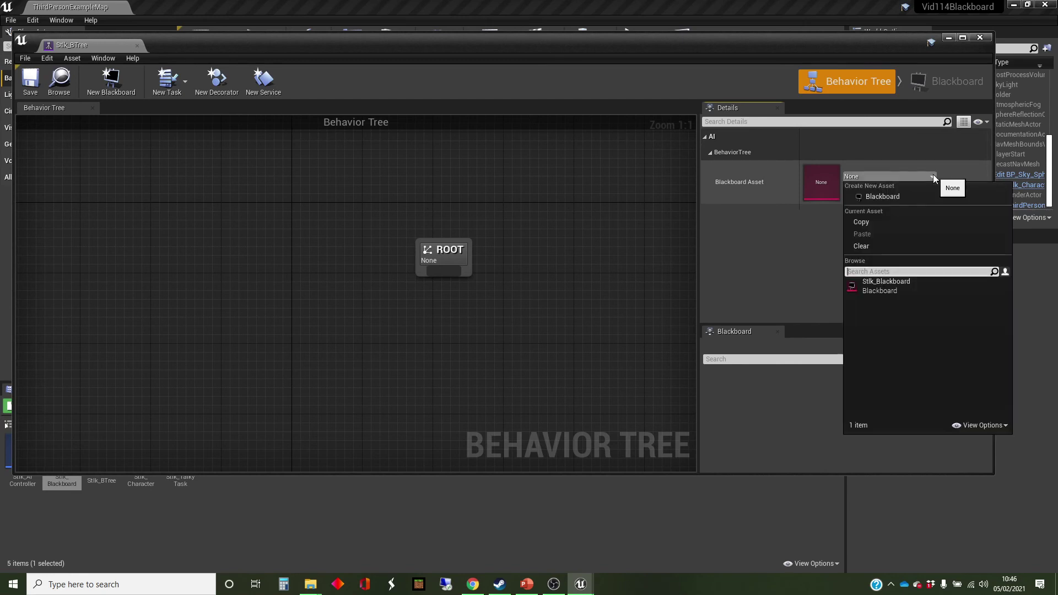
click(917, 288)
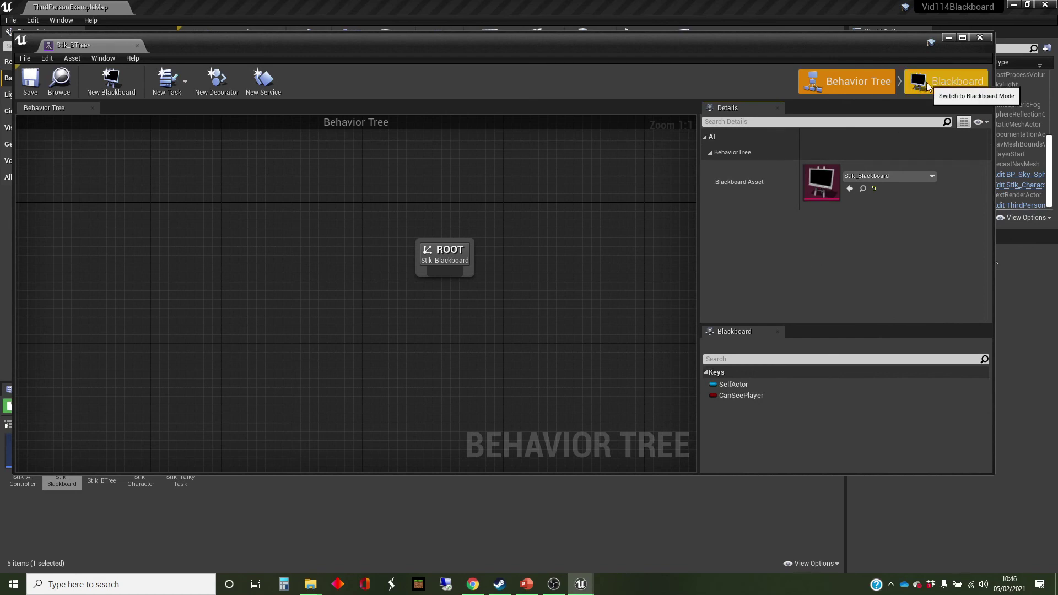
- Switch between the Behavior Tree and Blackboard views, then close the behavior tree editor
click(964, 80)
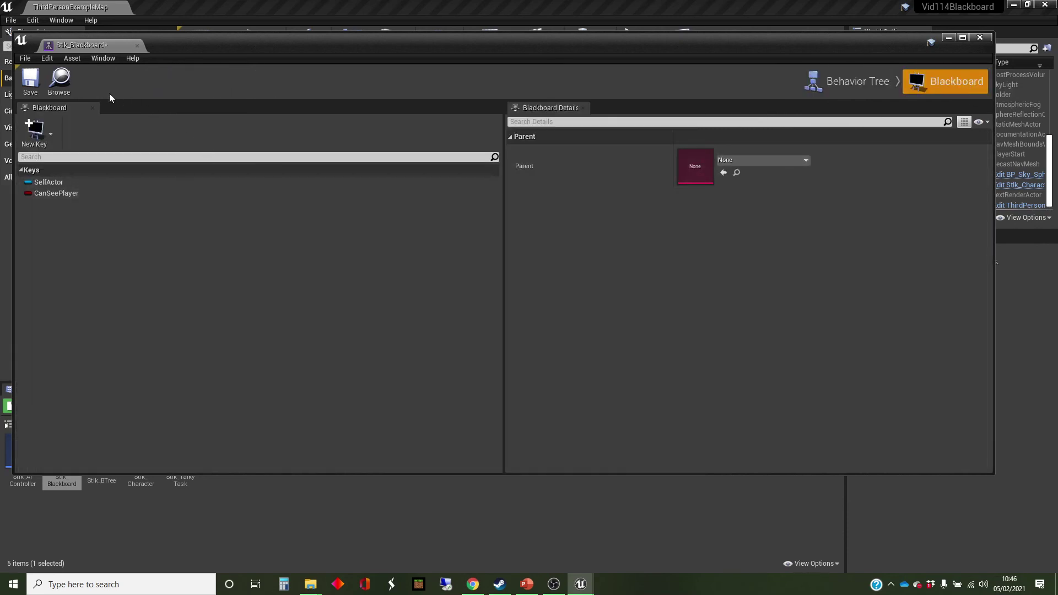
click(841, 88)
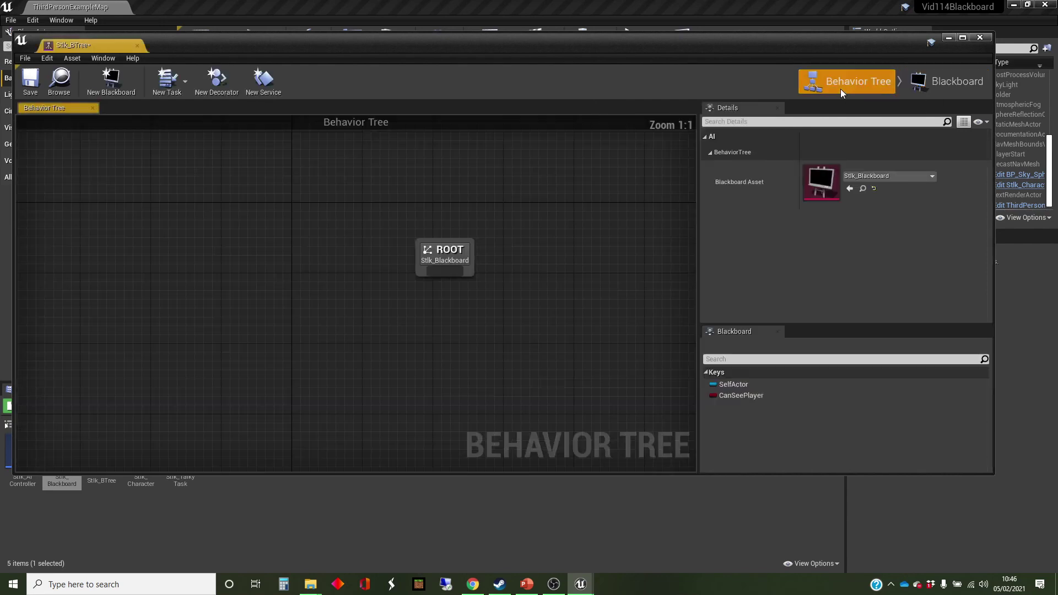
click(931, 91)
click(873, 91)
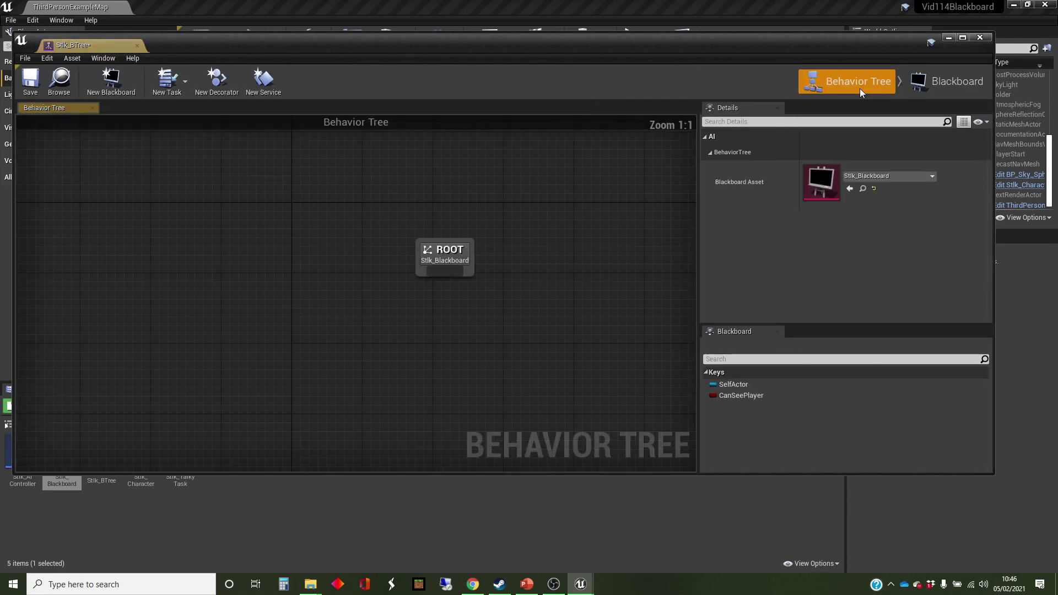
click(956, 87)
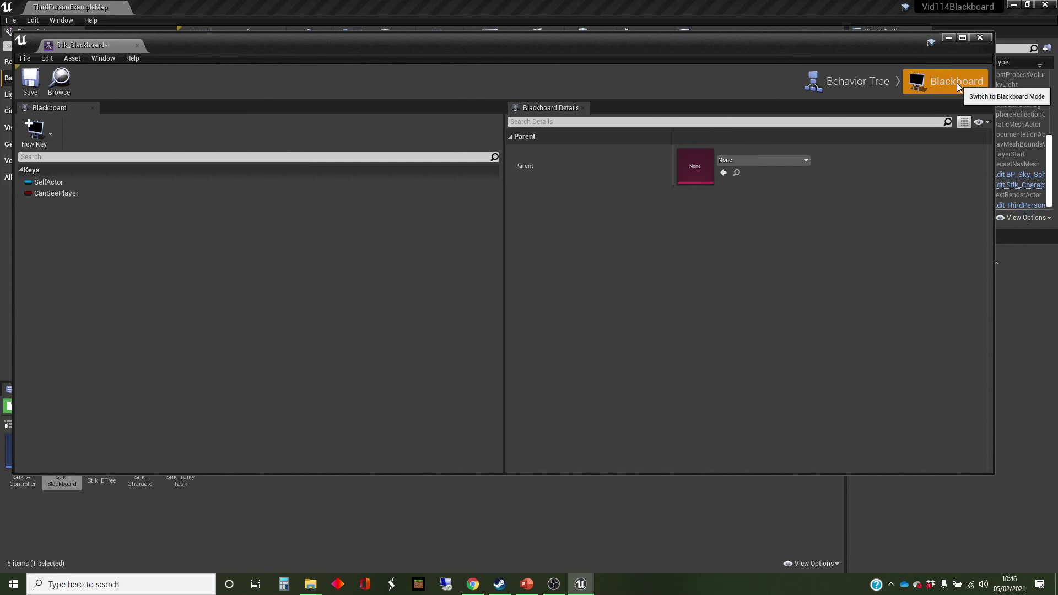
click(980, 38)
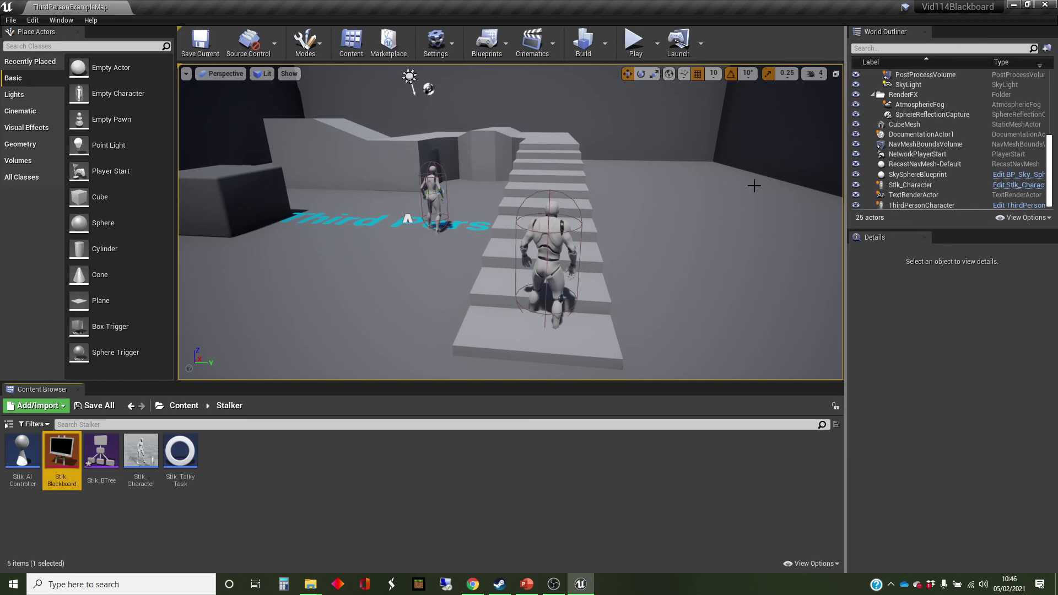
click(347, 459)
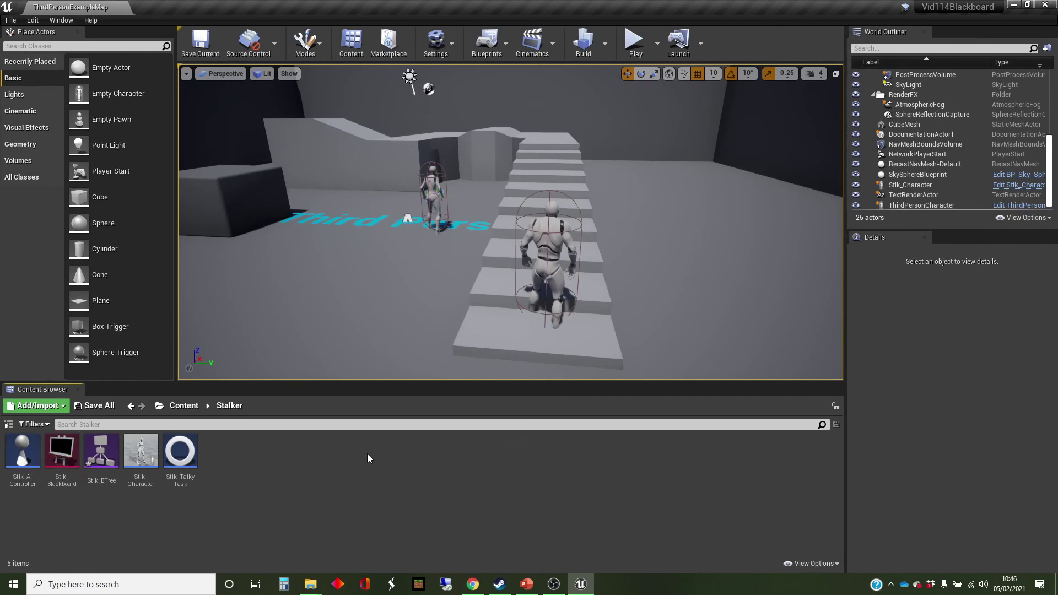